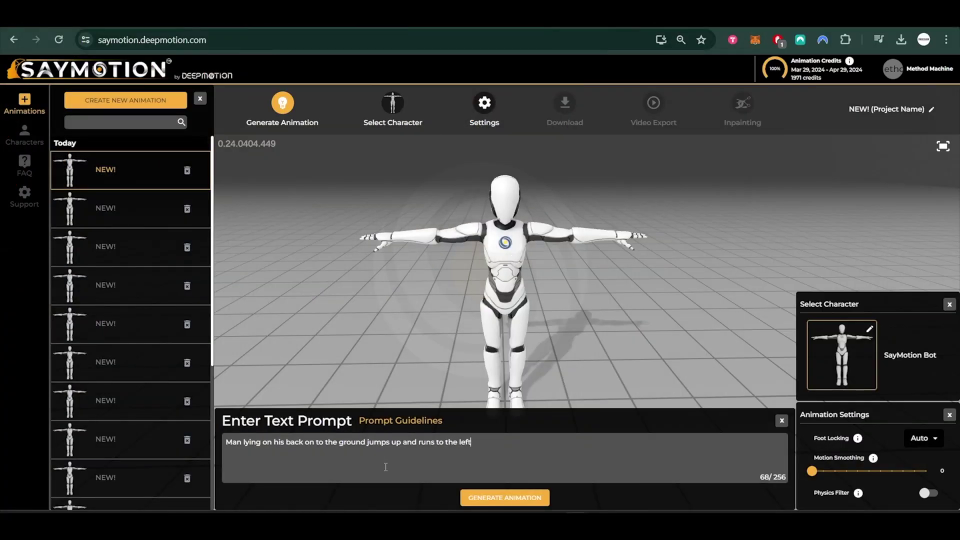
Complete the prompt so the man "runs away to the left", generate the animation, and pause the playback
text(away)
key(Return)
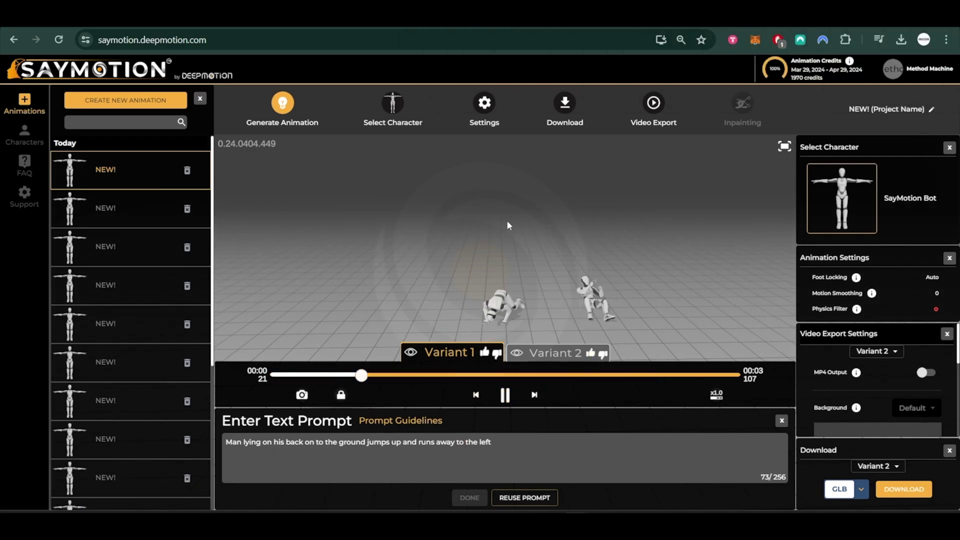
click(506, 395)
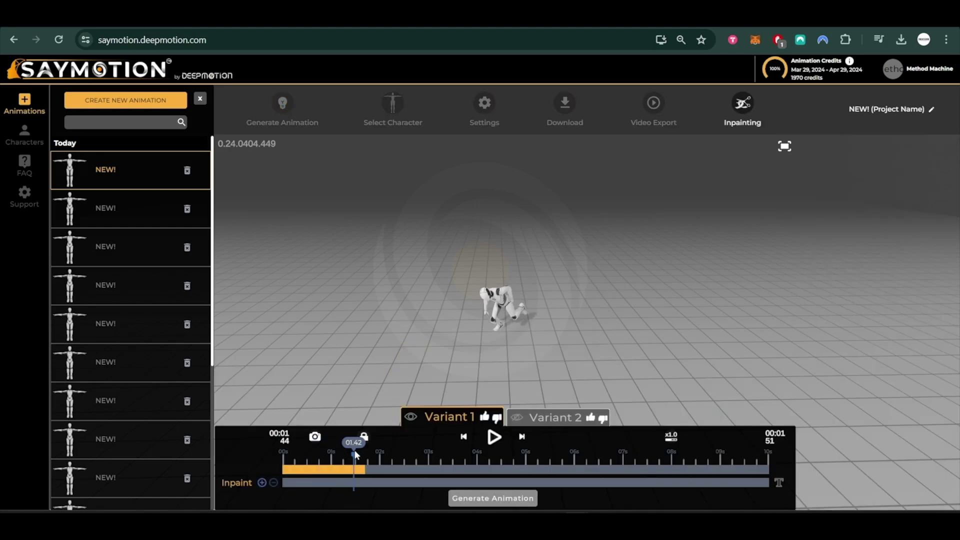
Add an inpaint segment to the Variant 1 animation and extend it toward the end of the timeline
click(262, 482)
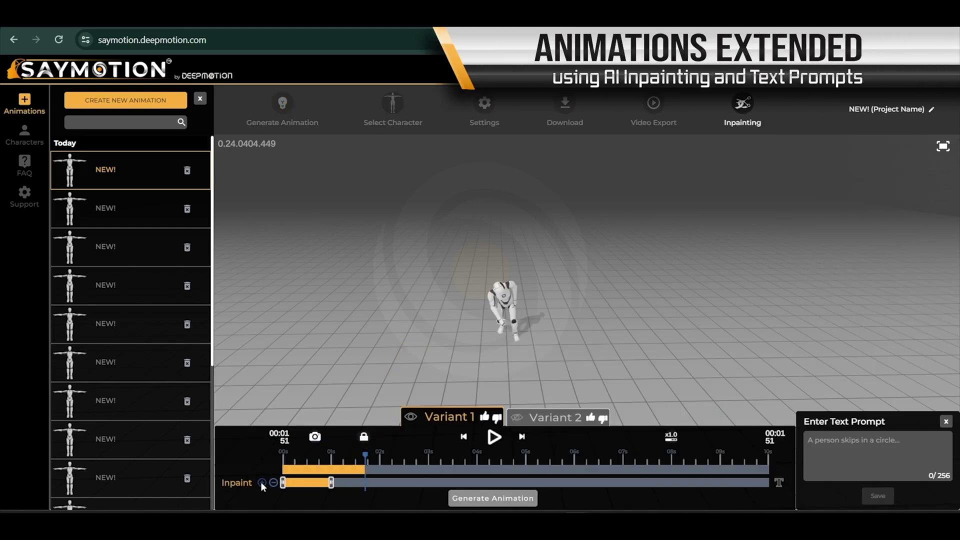
drag(411, 483, 776, 468)
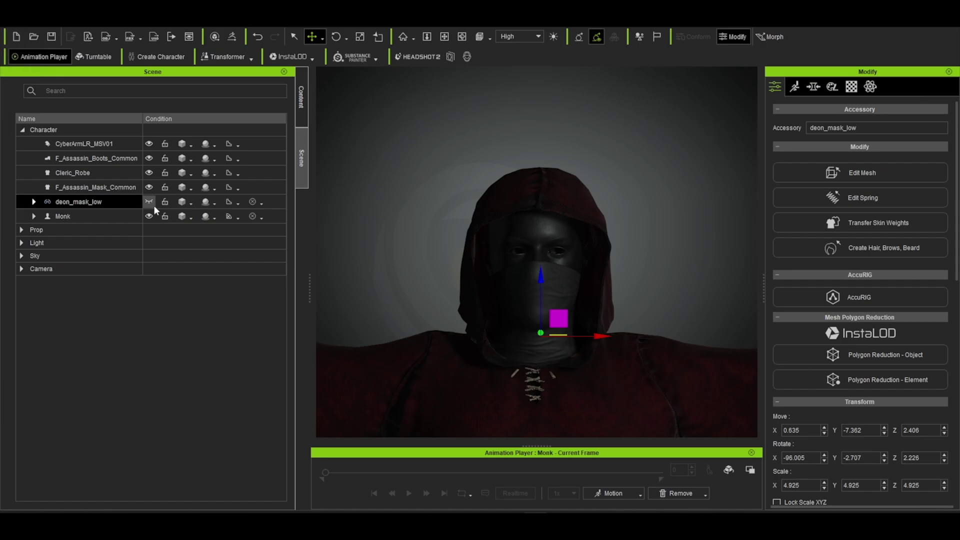
Switch to Character Creator 4, show the hidden deon_mask_low accessory on the monk, and view it from the side
click(149, 202)
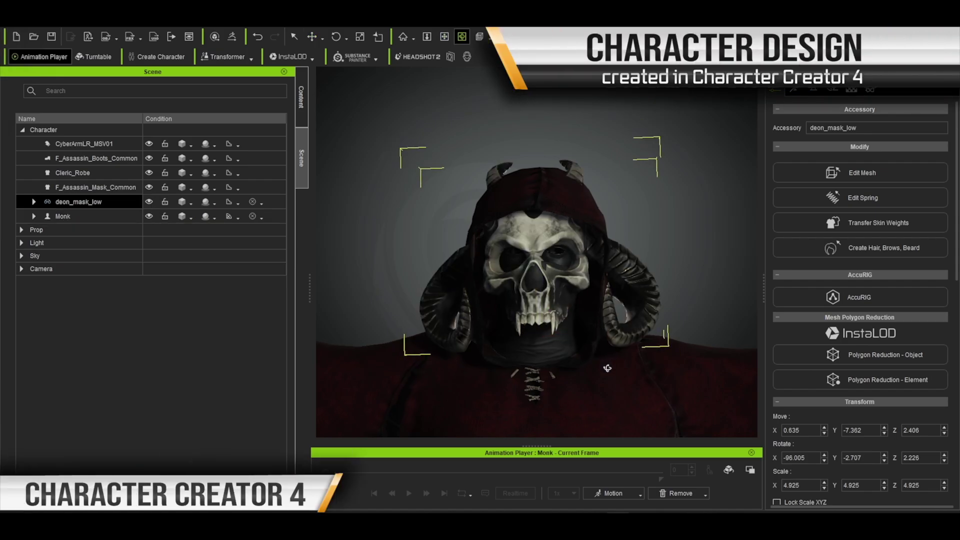
drag(607, 368, 692, 378)
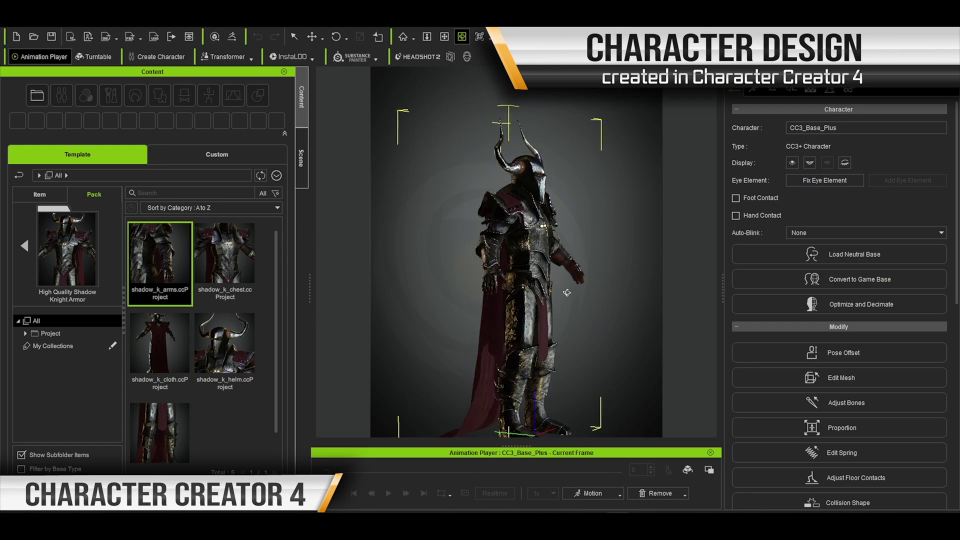
Examine the horned knight's armor from the front, and the hooded assassin's outfit from the torso to the full figure
drag(567, 292, 351, 291)
right_drag(443, 292, 446, 304)
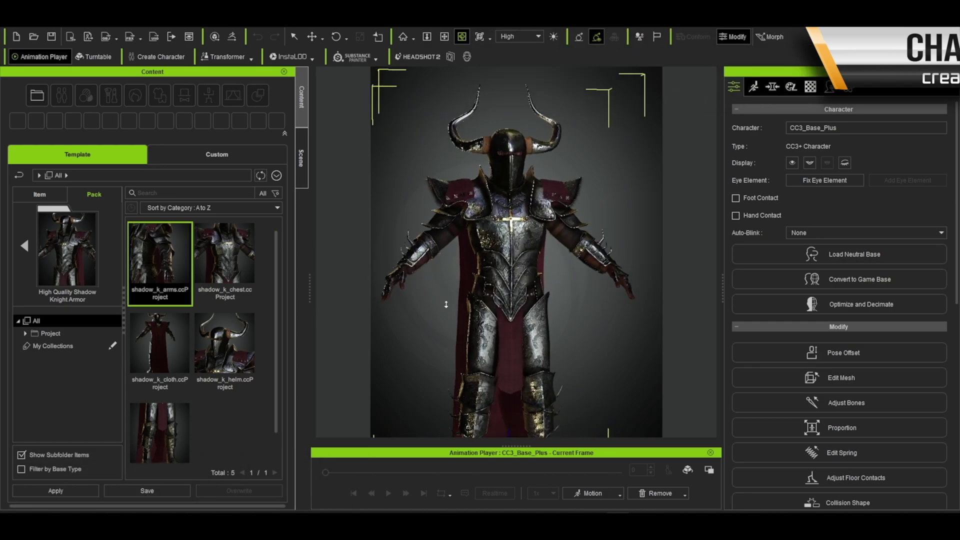
scroll(446, 304, up, 2)
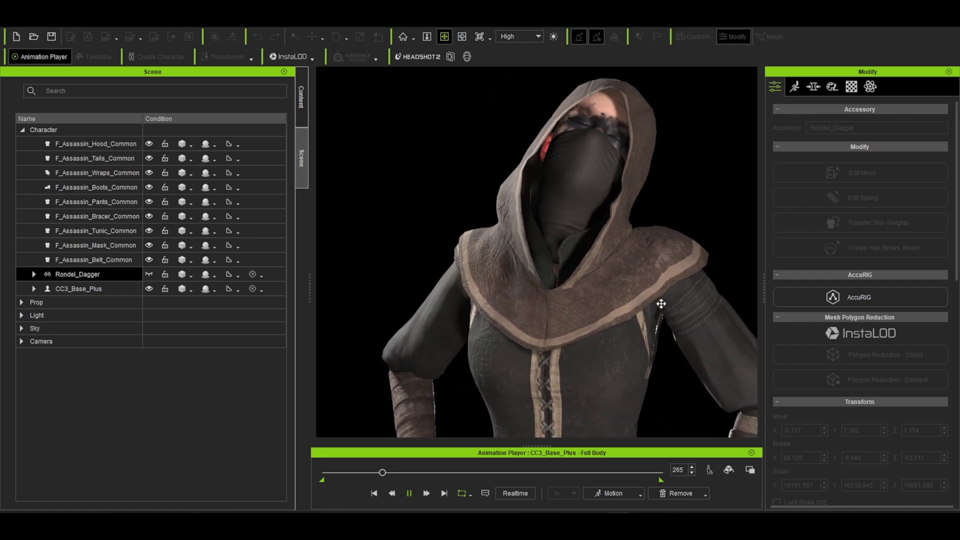
middle_drag(544, 331, 551, 223)
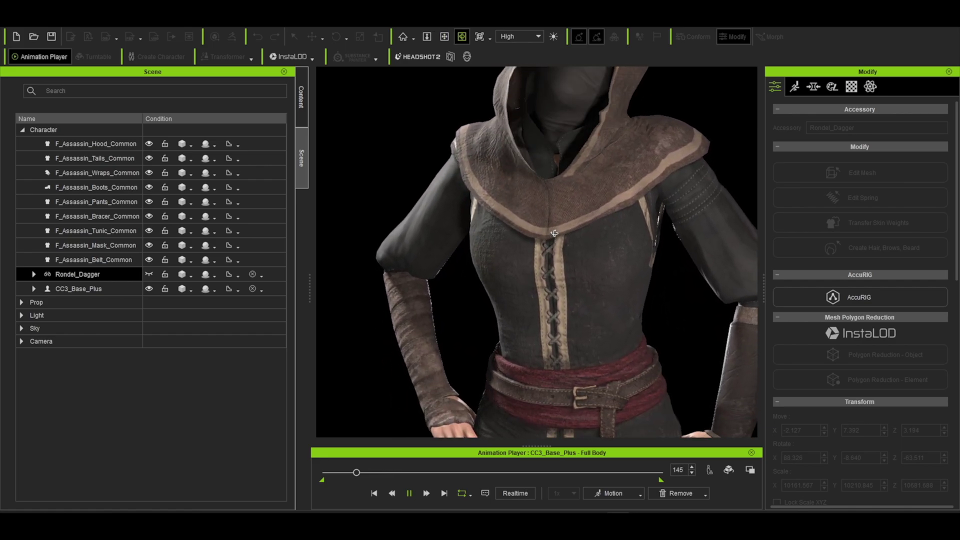
scroll(486, 345, down, 5)
middle_drag(487, 344, 487, 345)
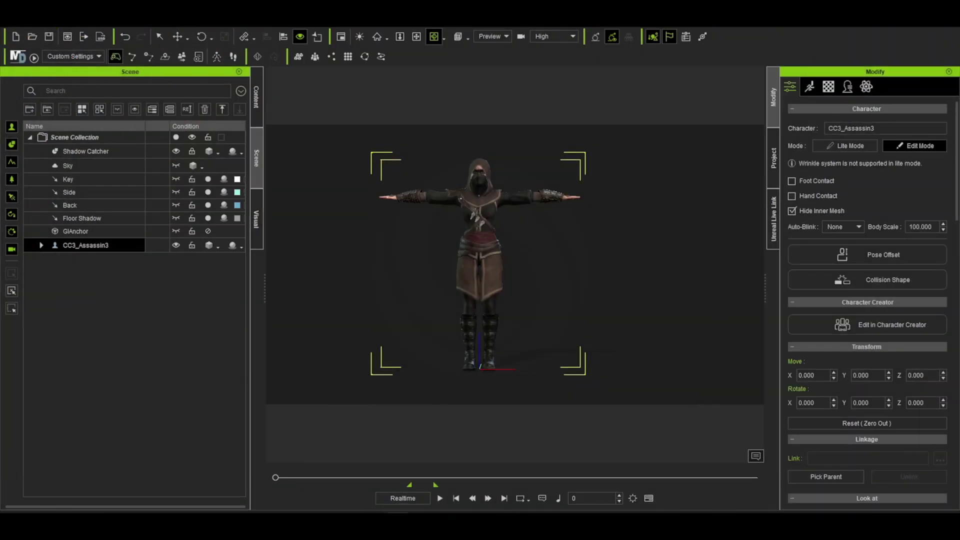
Switch to iClone 8, frame the CC3_Assassin3 character, and display its animation timeline
middle_drag(476, 280, 522, 280)
right_drag(523, 280, 536, 298)
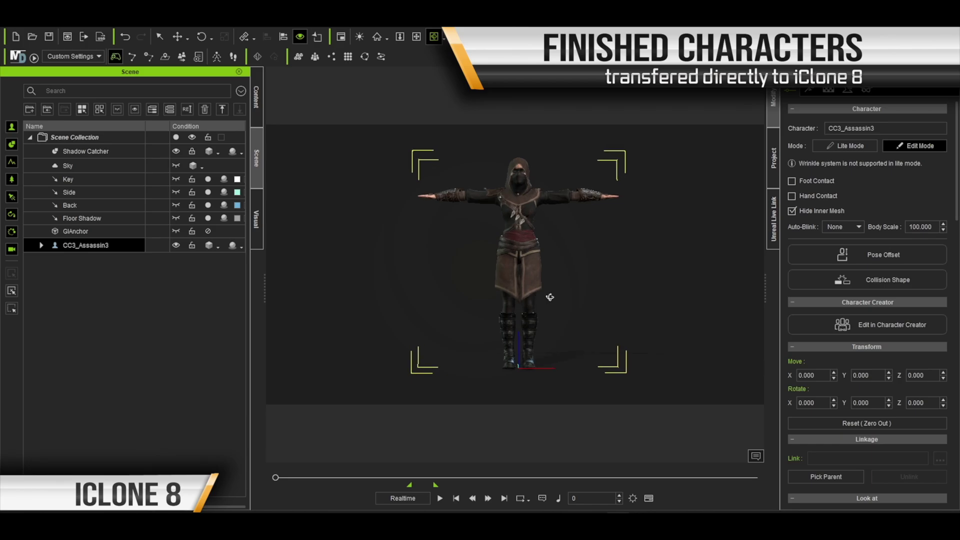
click(649, 499)
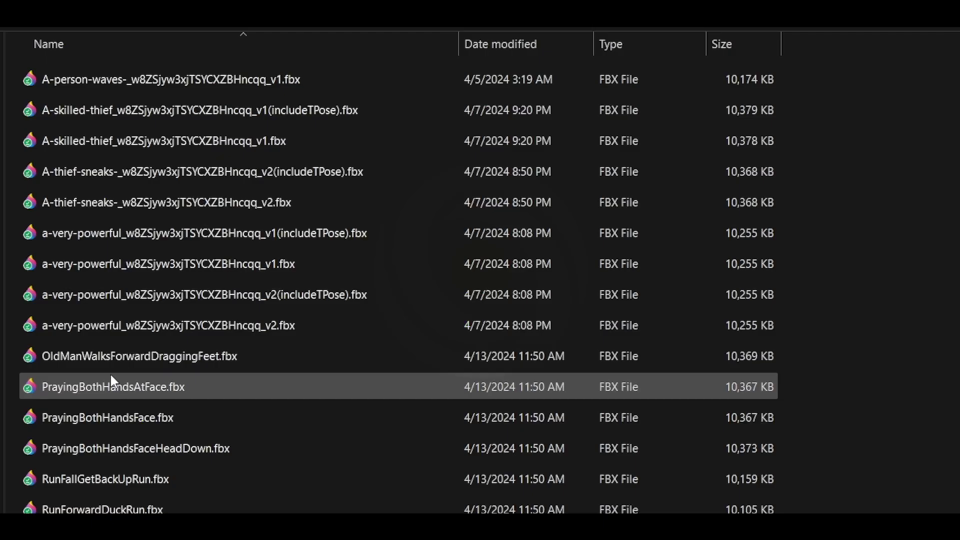
Apply the exported A-thief-sneaks v2 FBX motion directly to the CC3_Assassin3 character and play it
scroll(111, 367, down, 1)
scroll(111, 367, up, 2)
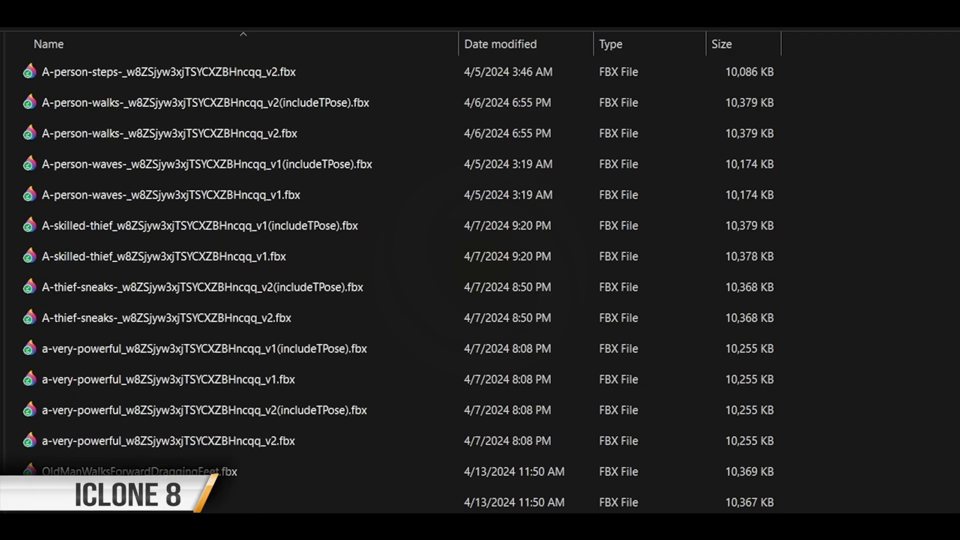
click(191, 324)
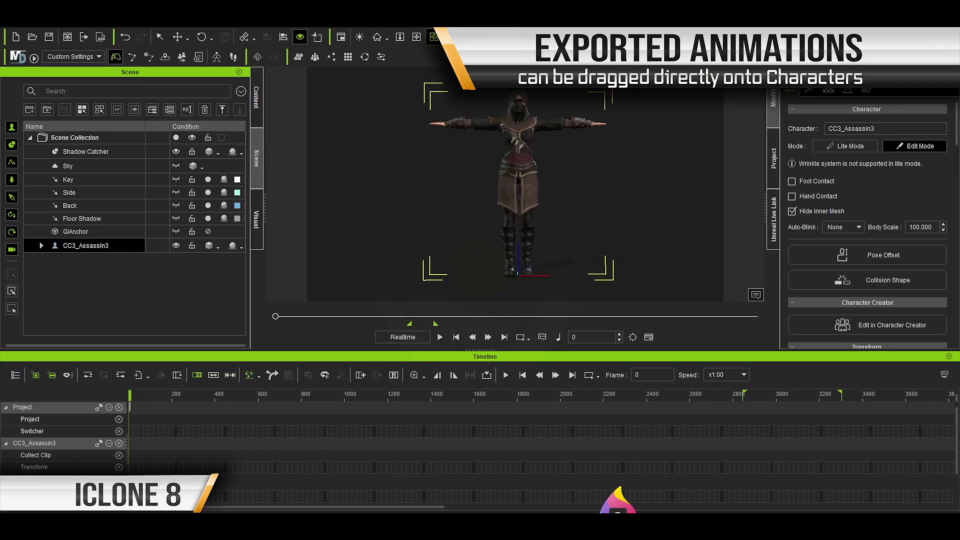
drag(493, 158, 548, 164)
click(441, 369)
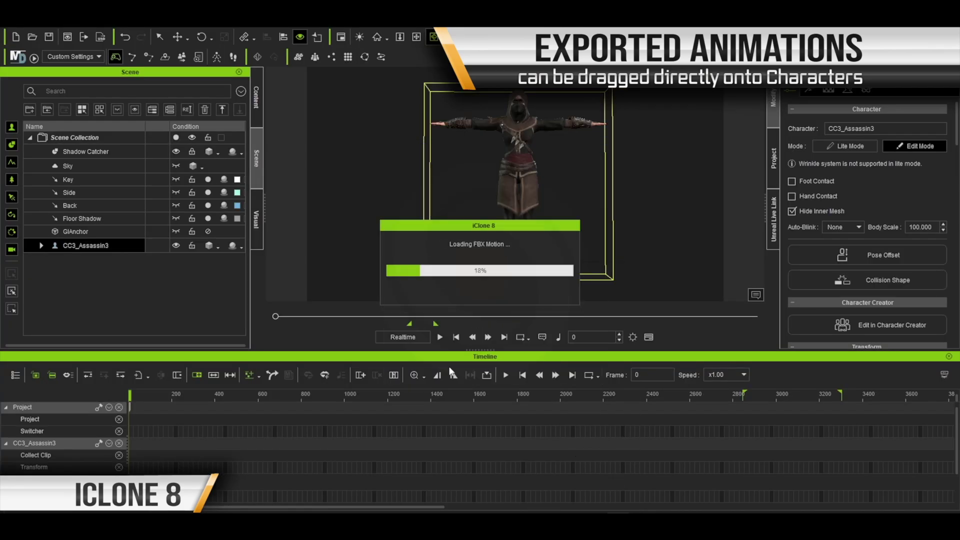
click(437, 376)
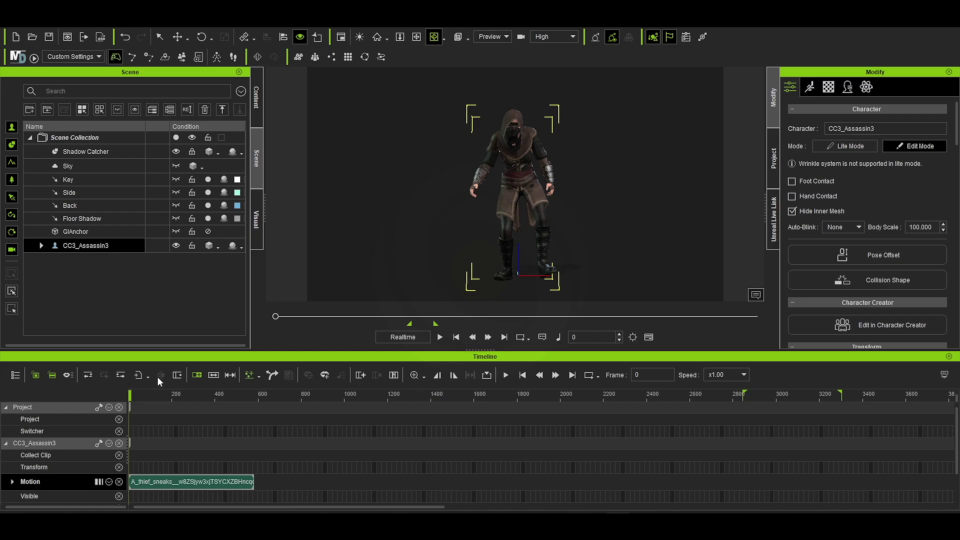
key(space)
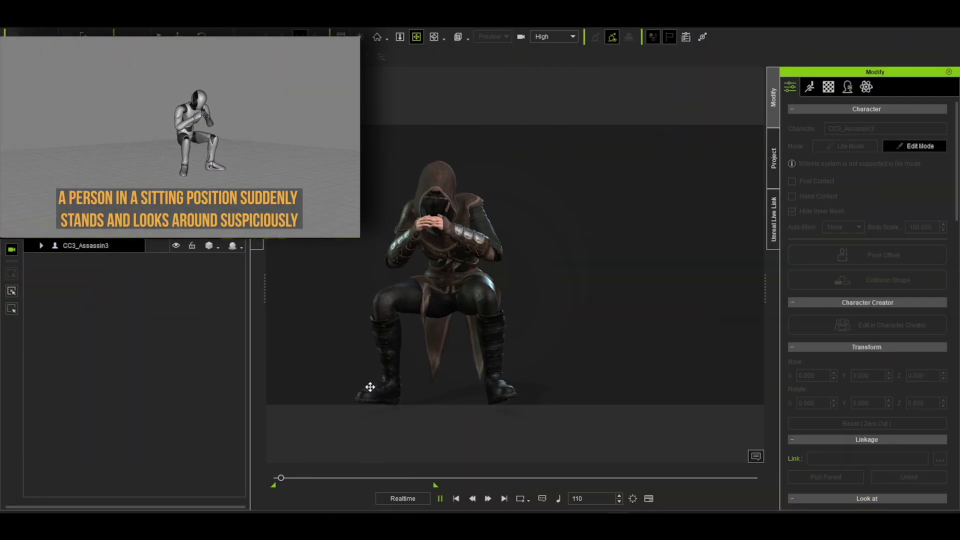
Adjust the seated assassin's arm pose at frame 0 with Edit Motion Layer and play back the corrected motion
click(370, 387)
key(space)
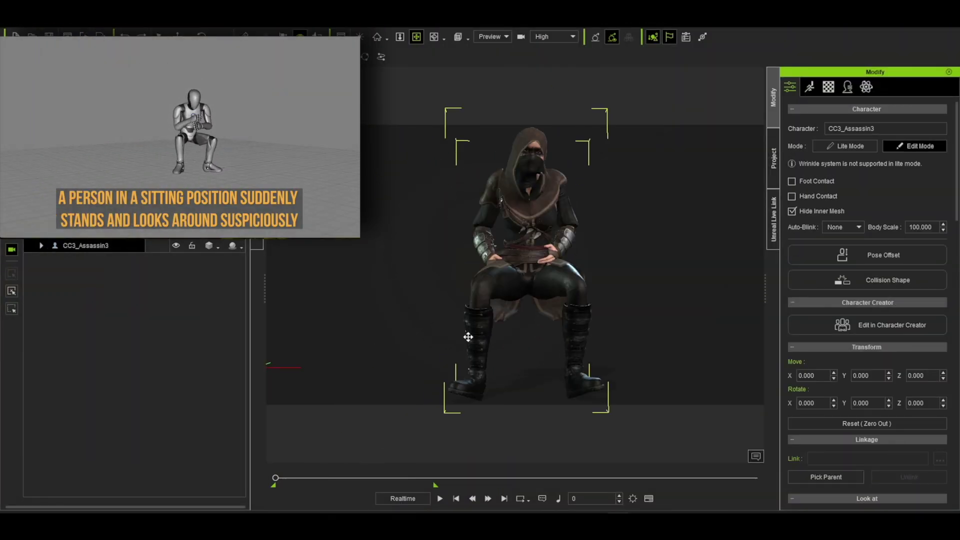
click(808, 88)
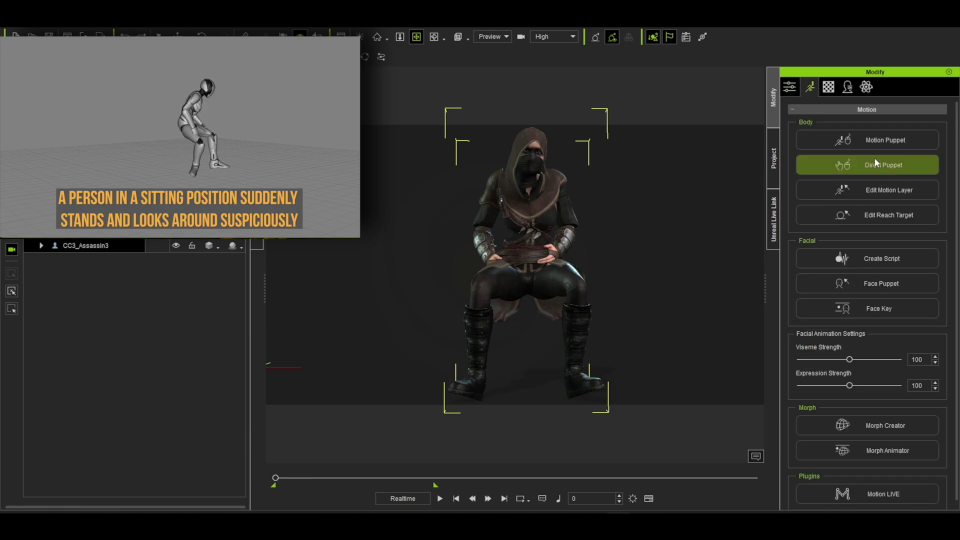
click(869, 190)
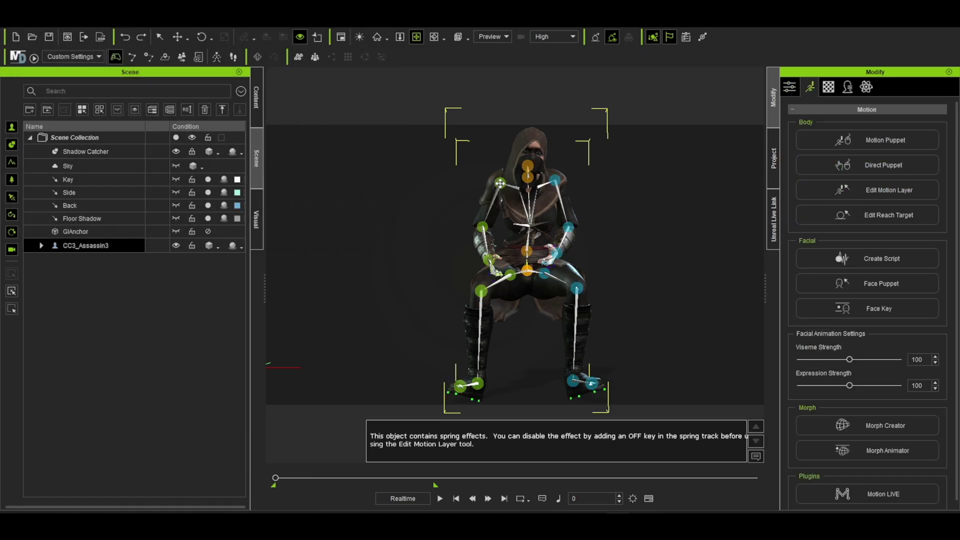
click(500, 184)
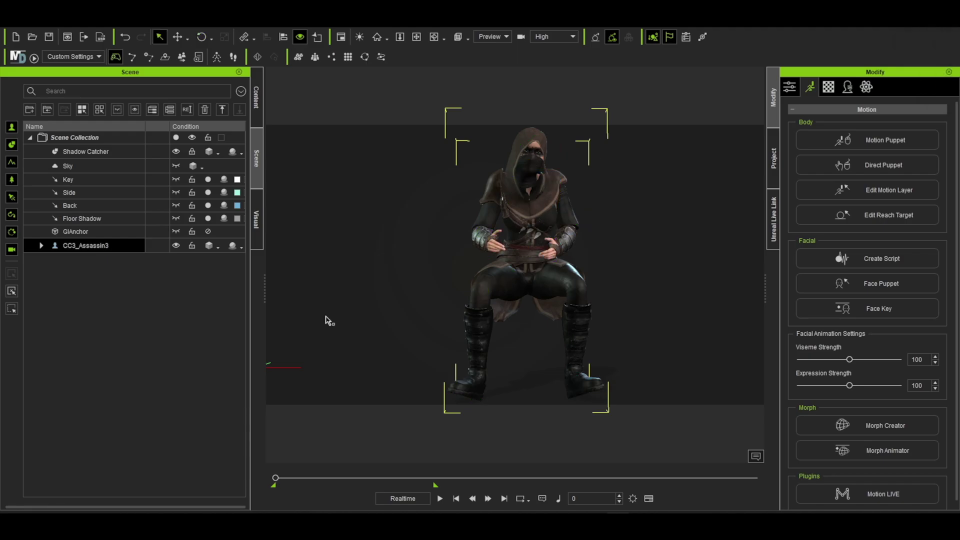
click(327, 320)
key(space)
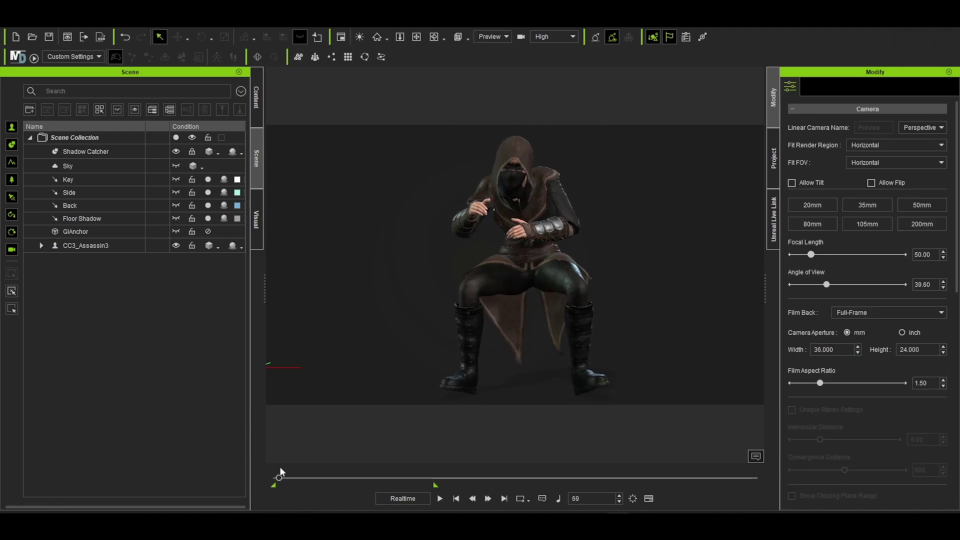
Preview the three separate clips on the assassin's motion track, including playback from about frame 409
key(space)
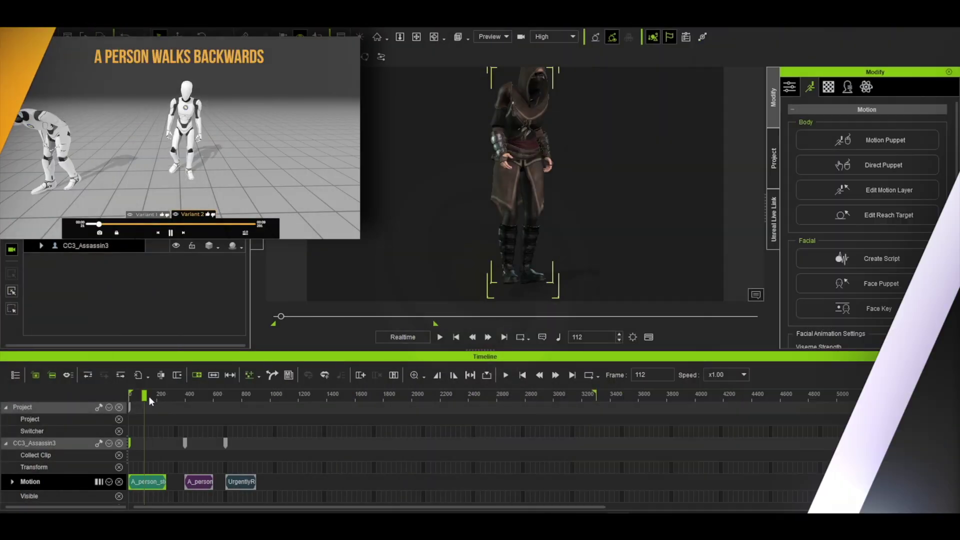
key(space)
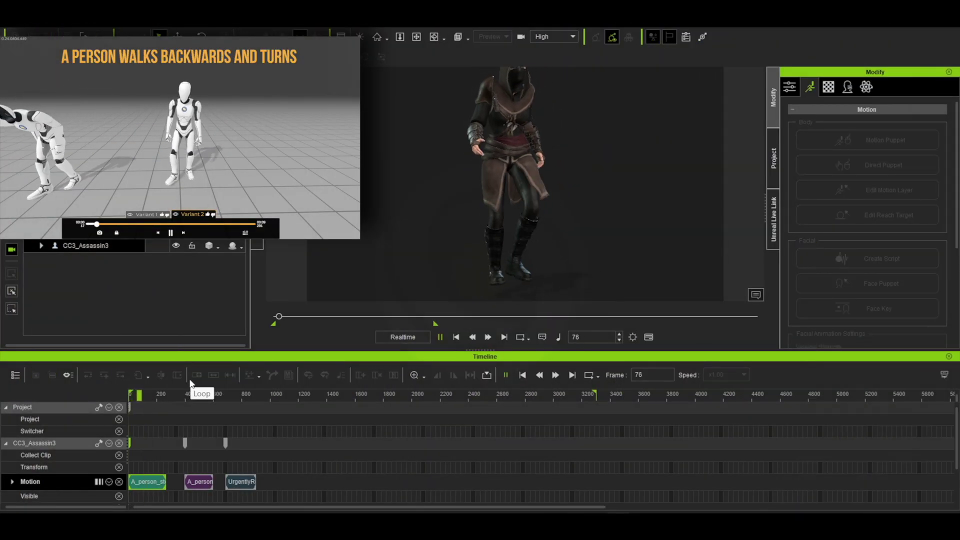
click(186, 394)
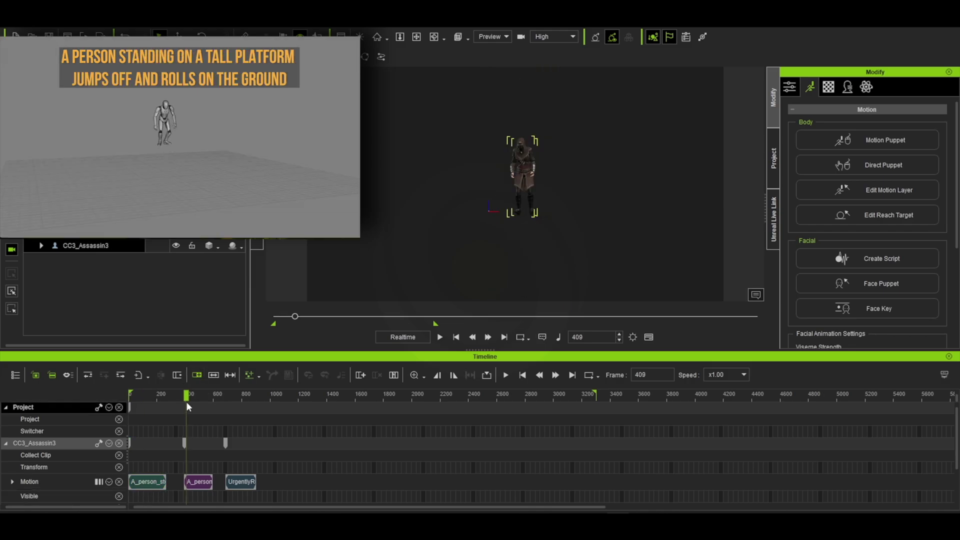
key(space)
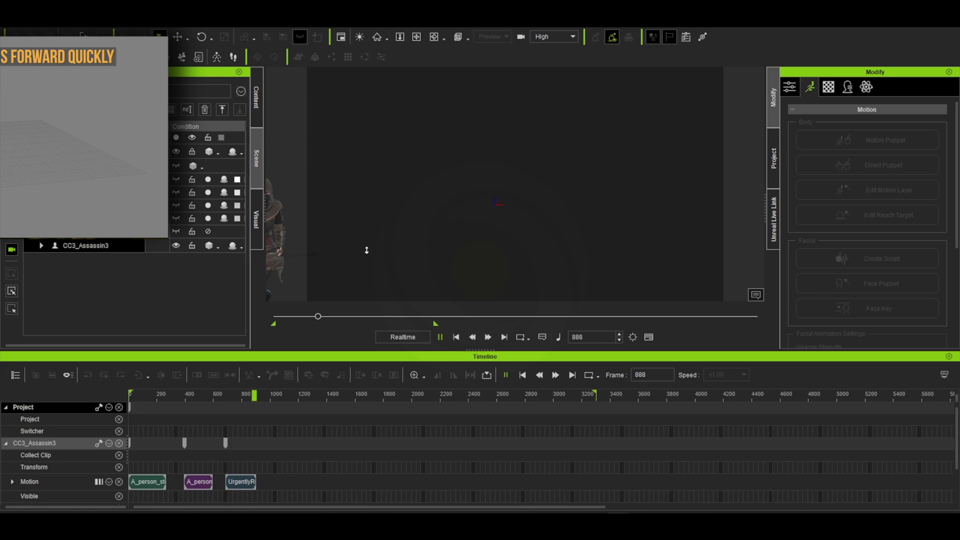
key(space)
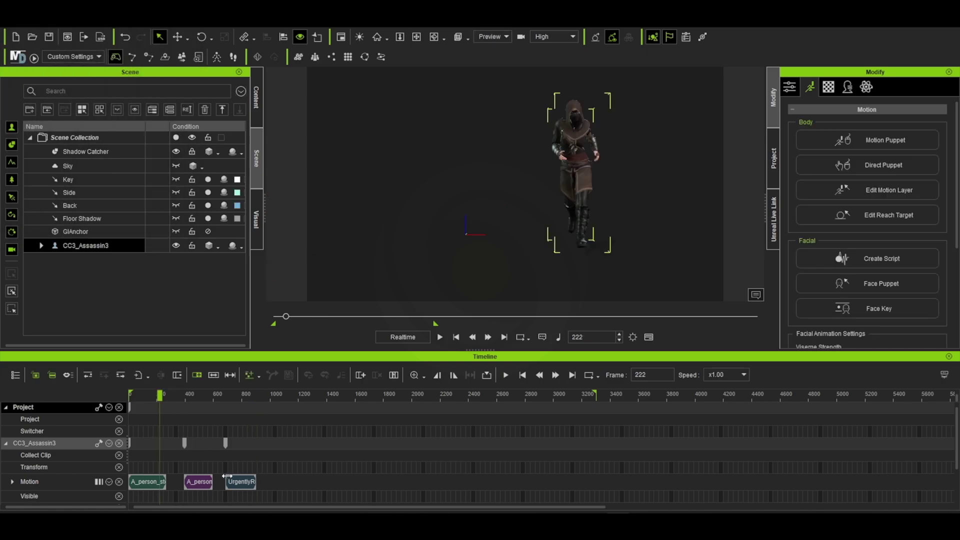
Move the second motion clip to about frame 206 so it overlaps and blends with the first, and play the transition
drag(199, 481, 172, 482)
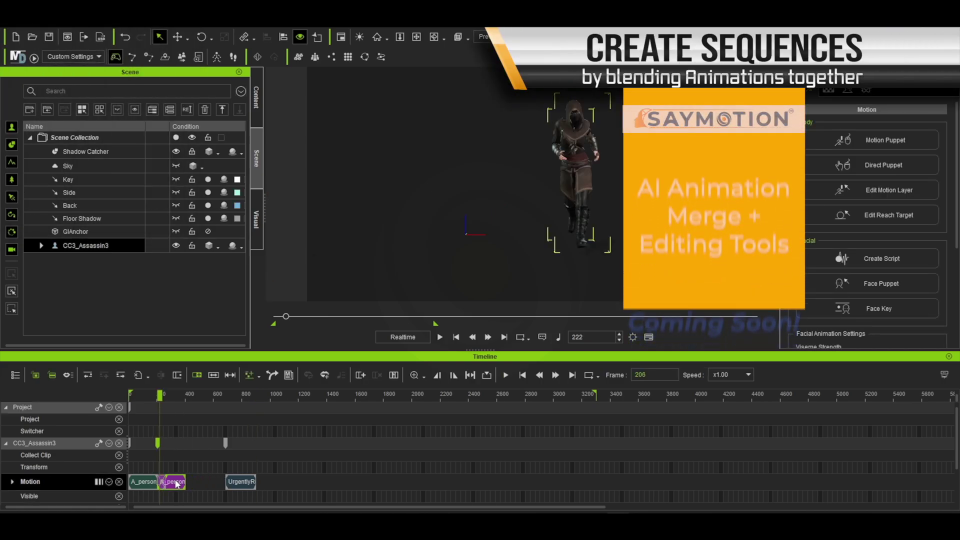
key(space)
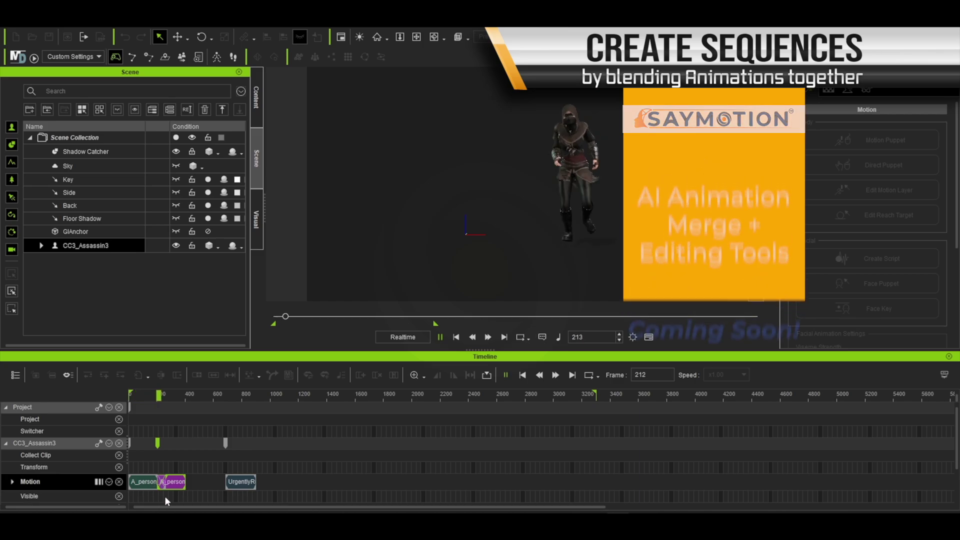
key(space)
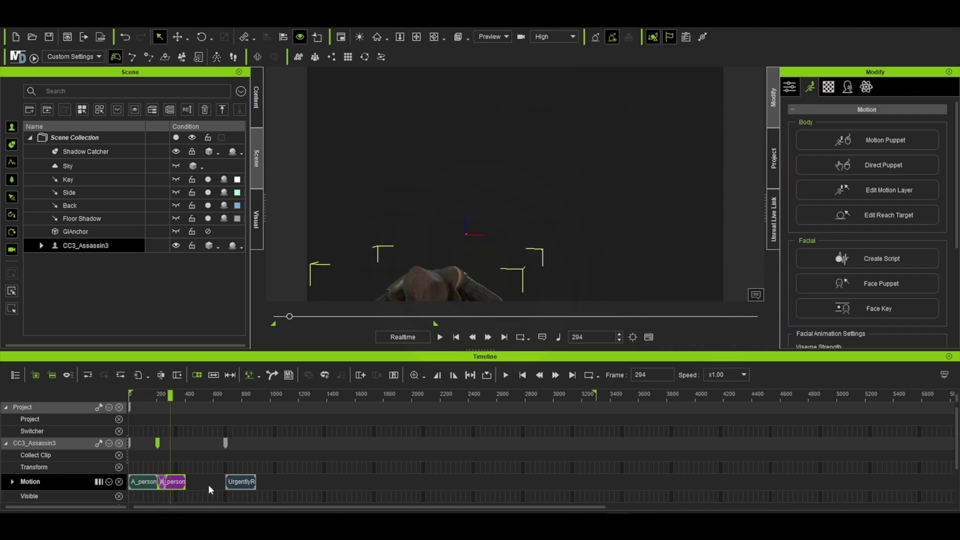
drag(202, 484, 198, 485)
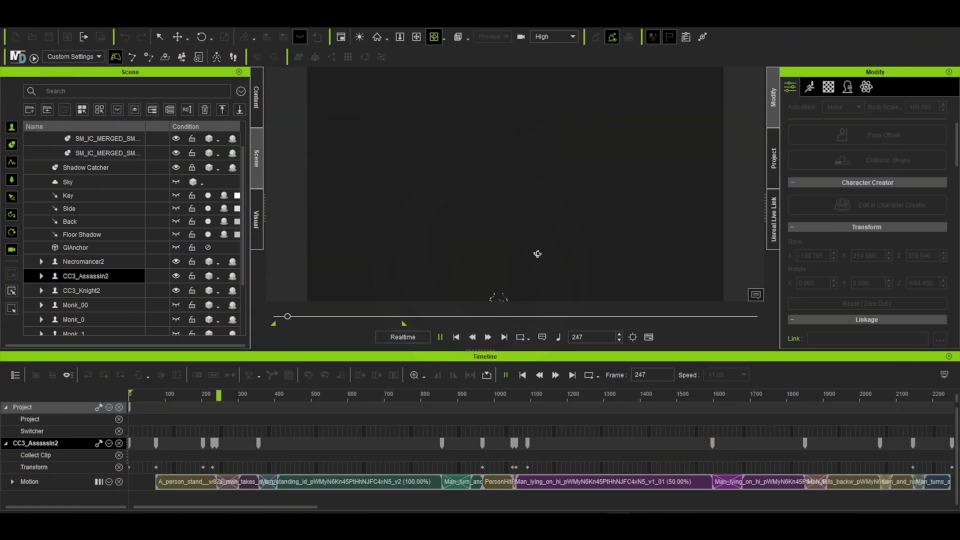
Review the assassin's landing in the multi-character scene by scrubbing to frame 244, orbiting around the characters, and playing on
key(space)
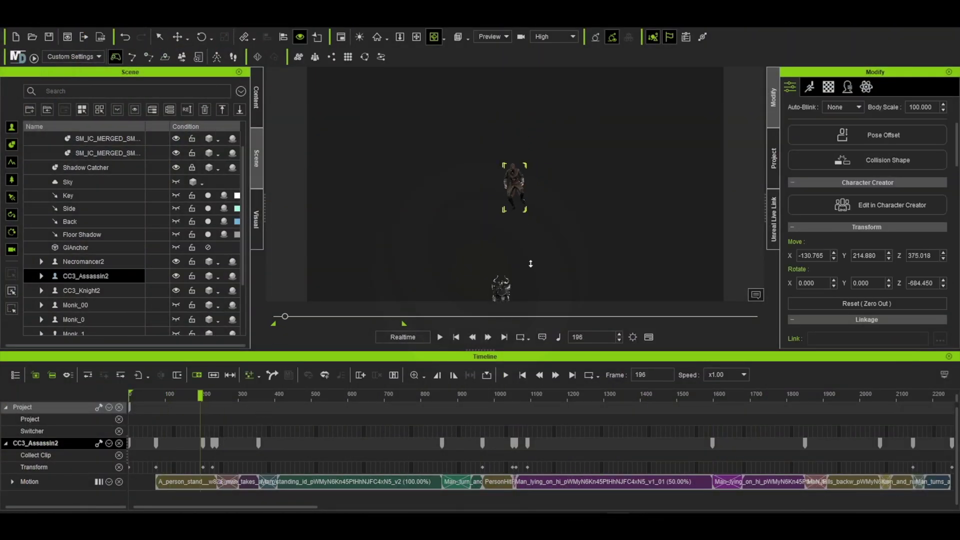
middle_drag(535, 271, 535, 233)
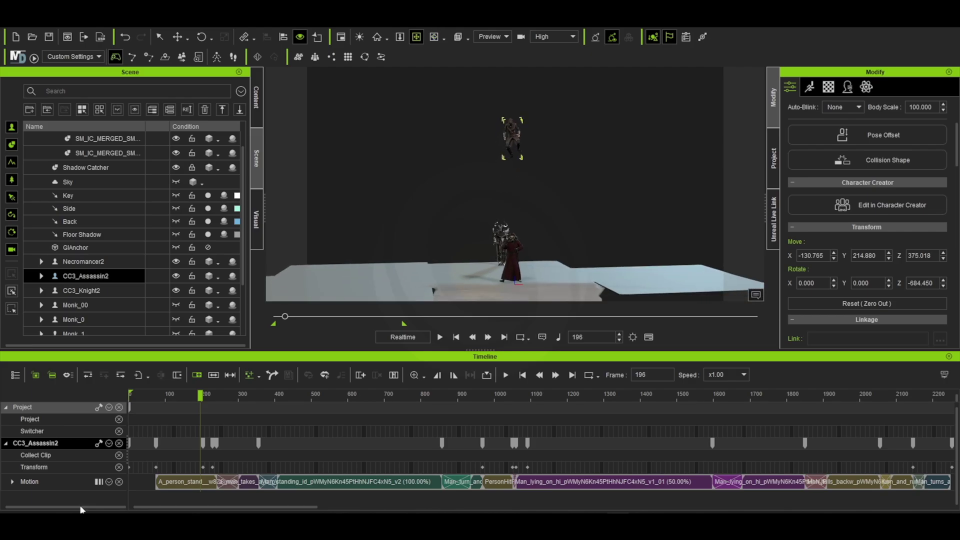
drag(196, 395, 216, 395)
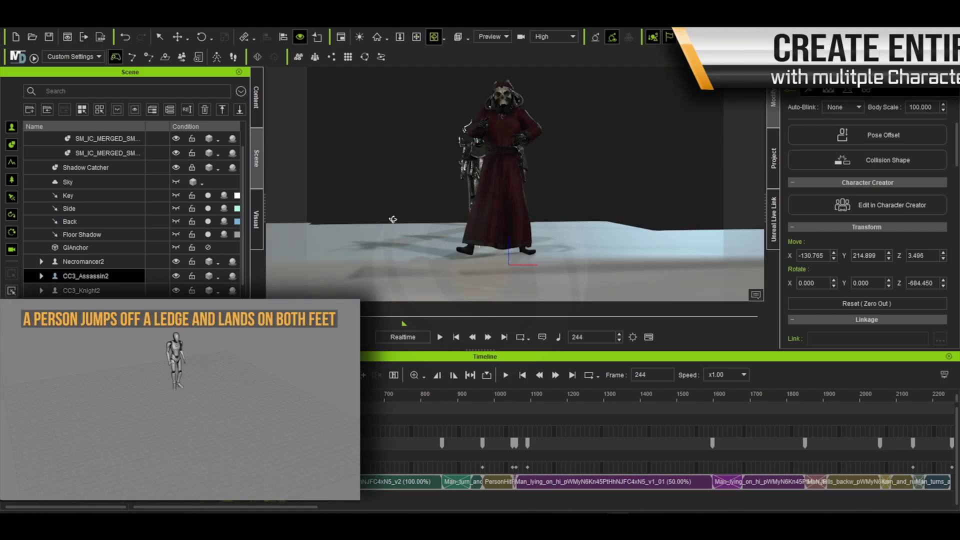
drag(392, 219, 575, 222)
key(space)
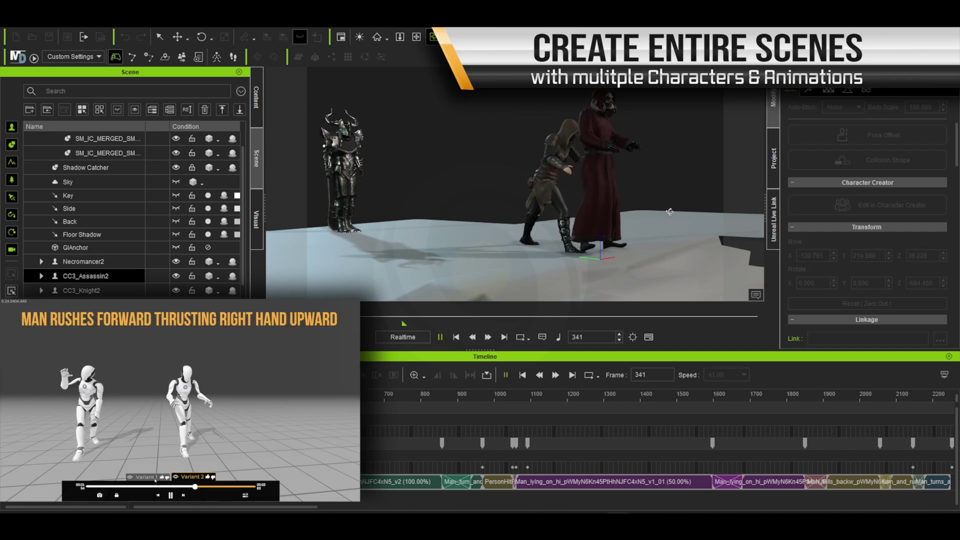
Move CC3_Knight2 along the Y axis, away from the assassin, at frame 967
drag(423, 215, 553, 229)
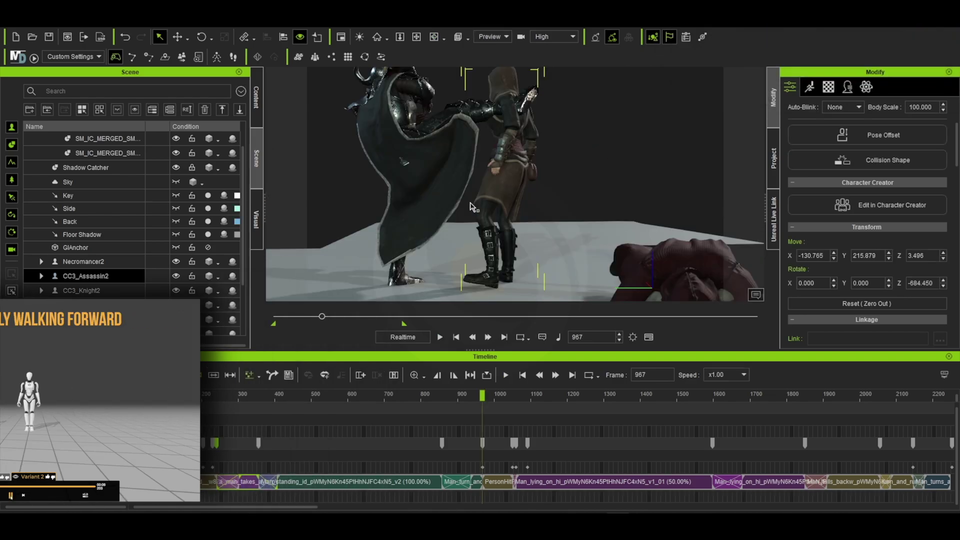
click(404, 181)
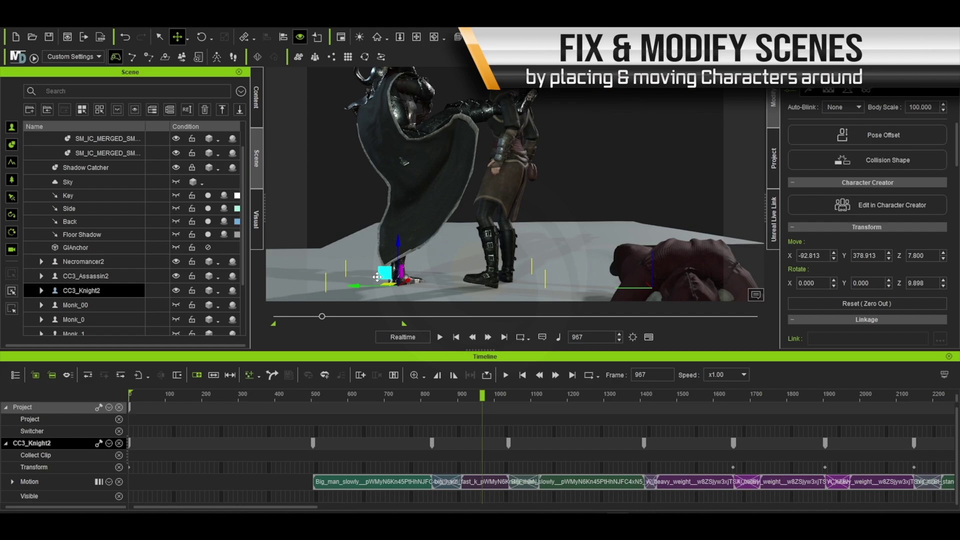
drag(360, 286, 324, 286)
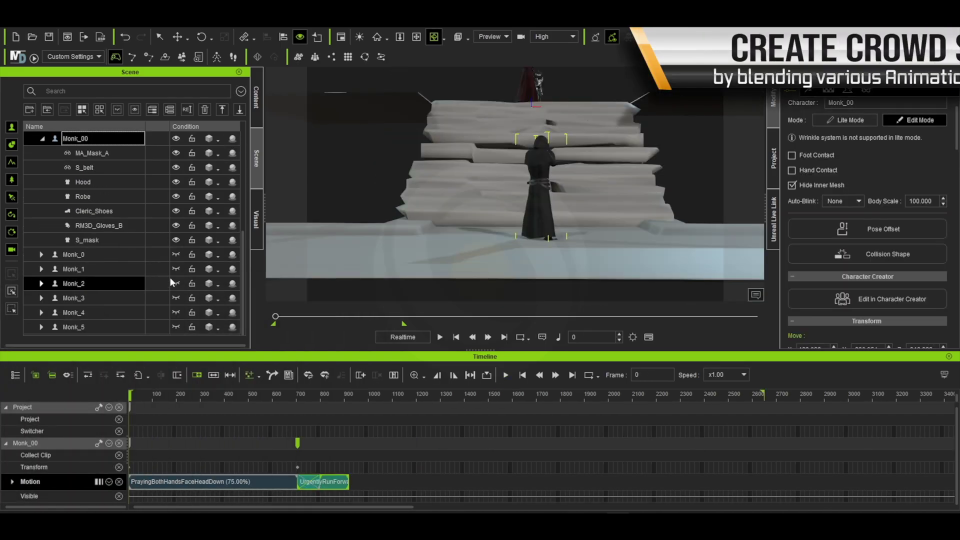
Show Monk_0 through Monk_5 in the scene and play the crowd animation in front of the stairs
click(175, 255)
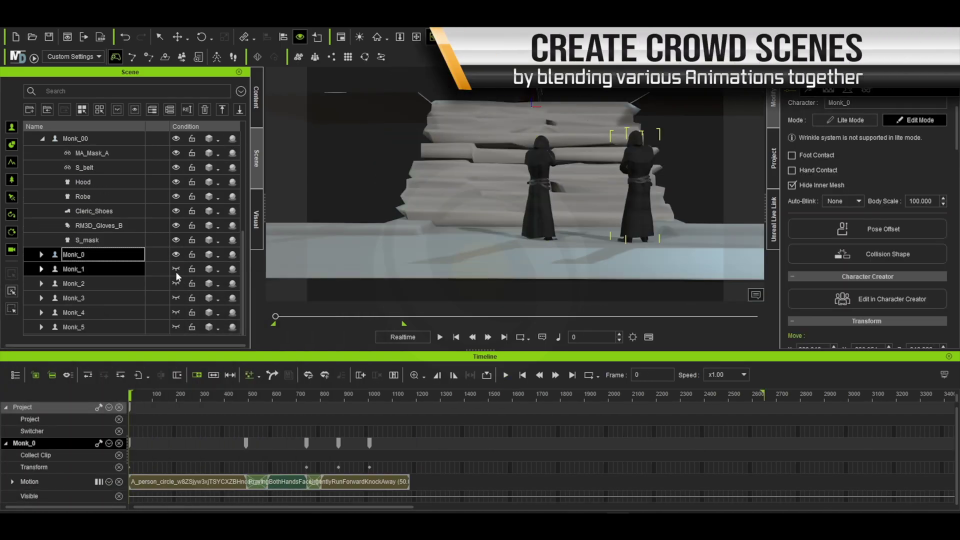
click(176, 270)
click(176, 283)
click(176, 298)
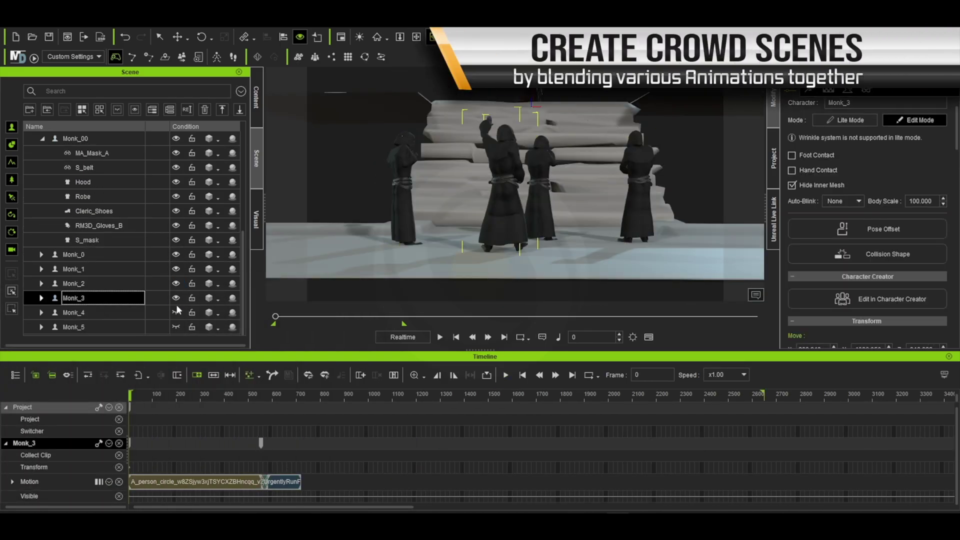
click(176, 312)
click(175, 327)
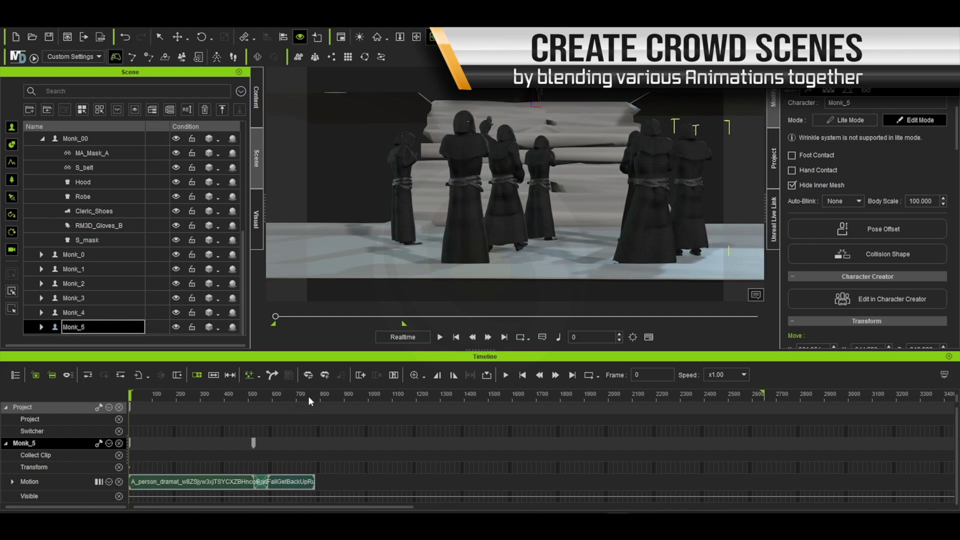
key(space)
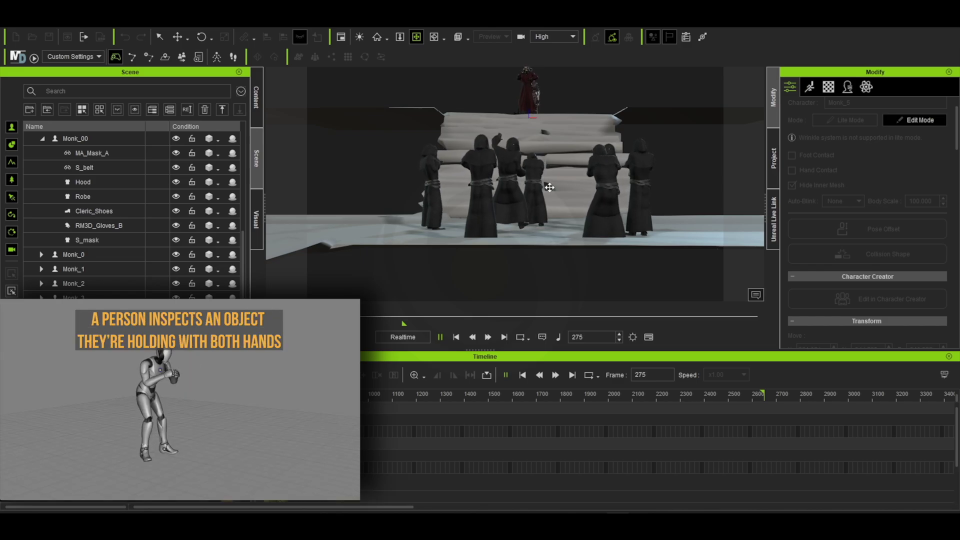
drag(559, 168, 571, 257)
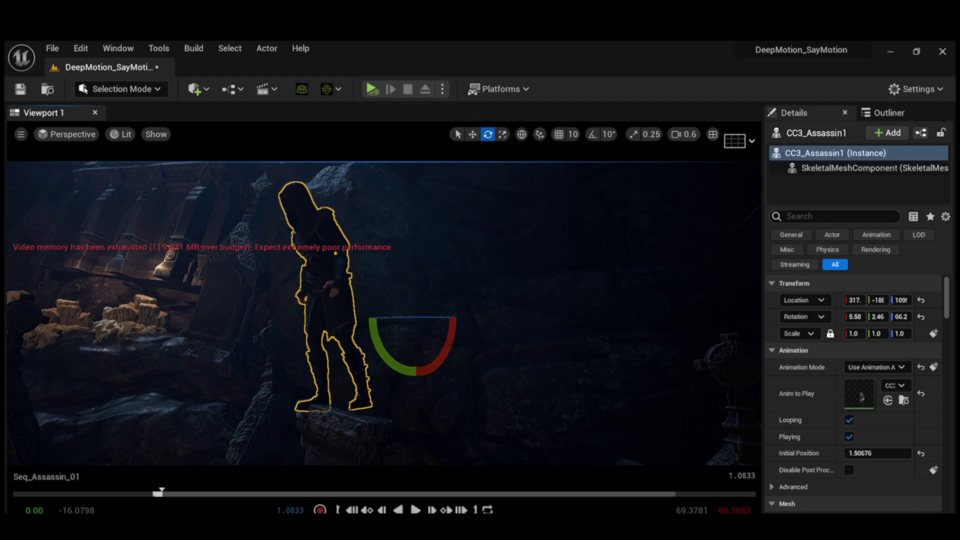
Switch to Unreal Engine 5 and adjust the rotation and placement of CC3_Assassin1 on the rock ledge
drag(451, 345, 448, 348)
key(space)
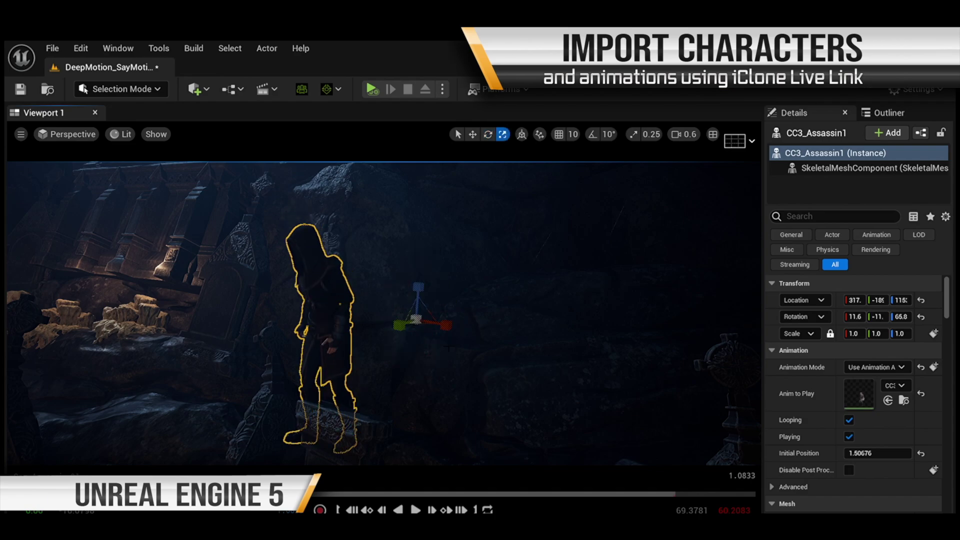
drag(422, 306, 460, 292)
click(589, 300)
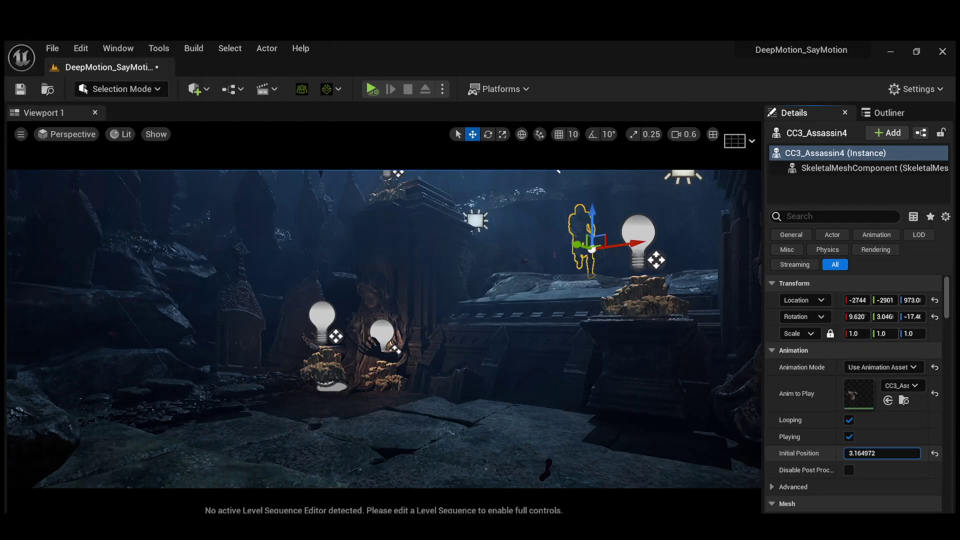
Set the animation's Initial Position for CC3_Assassin4 to 4.878966
mouse_move(881, 454)
mouse_down()
mouse_move(930, 453)
mouse_move(887, 454)
mouse_up()
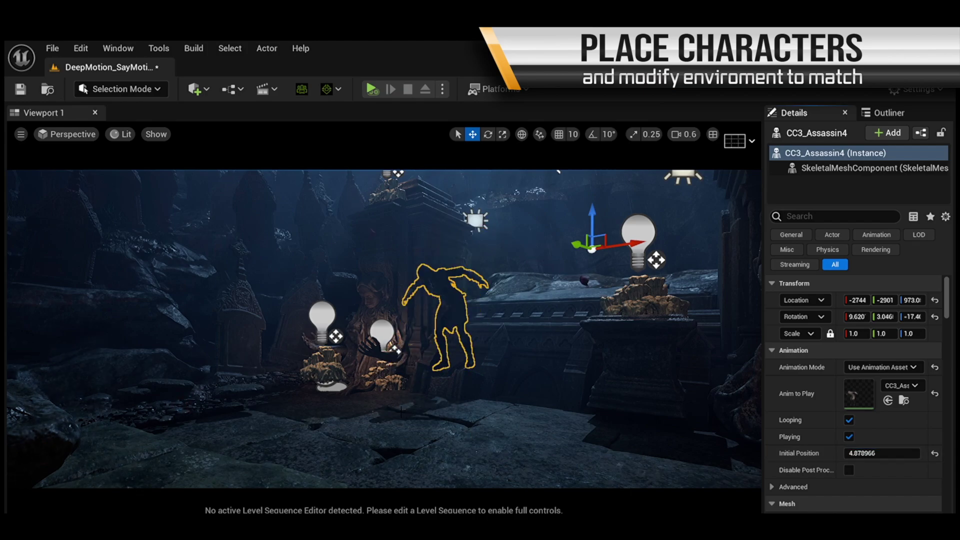
click(483, 376)
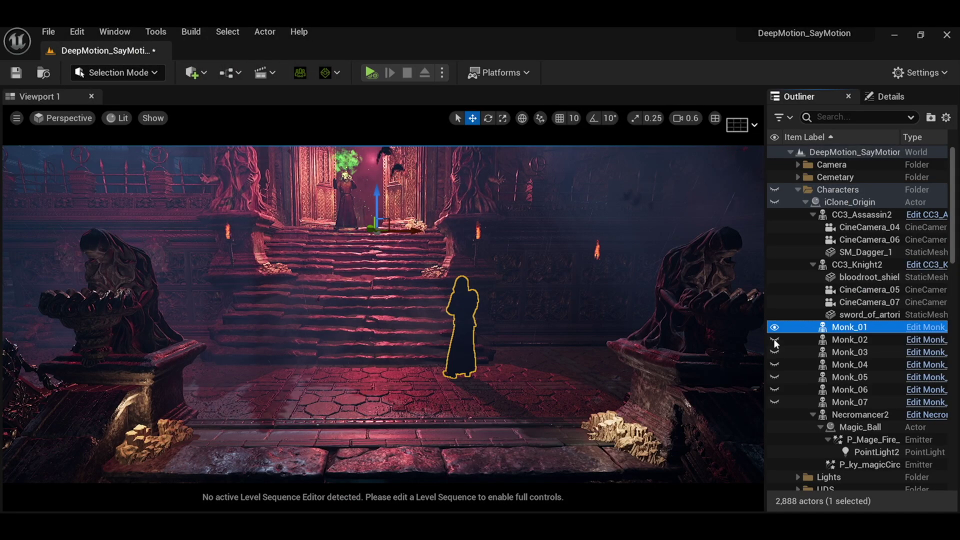
Make Monk_02 through Monk_07 visible in front of the temple stairs
click(774, 340)
click(774, 353)
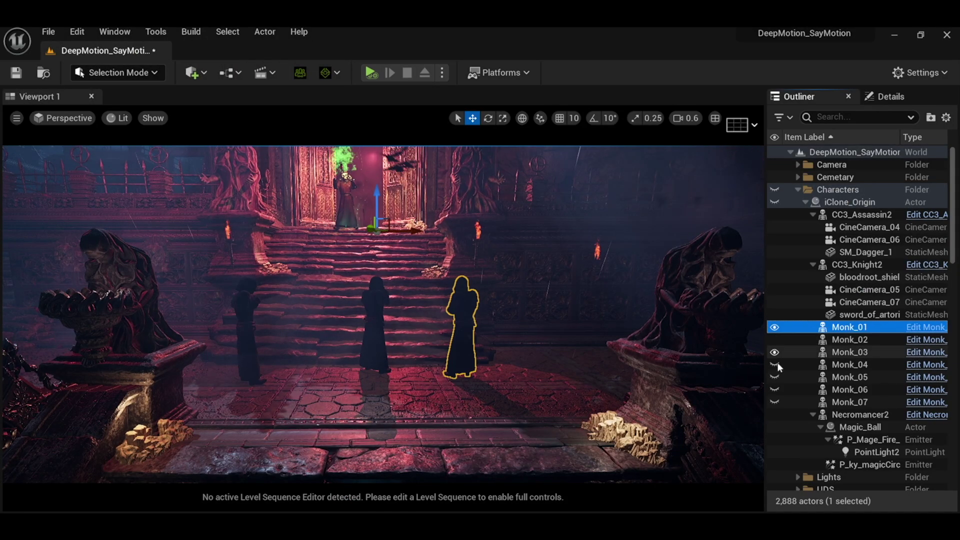
click(775, 365)
click(774, 377)
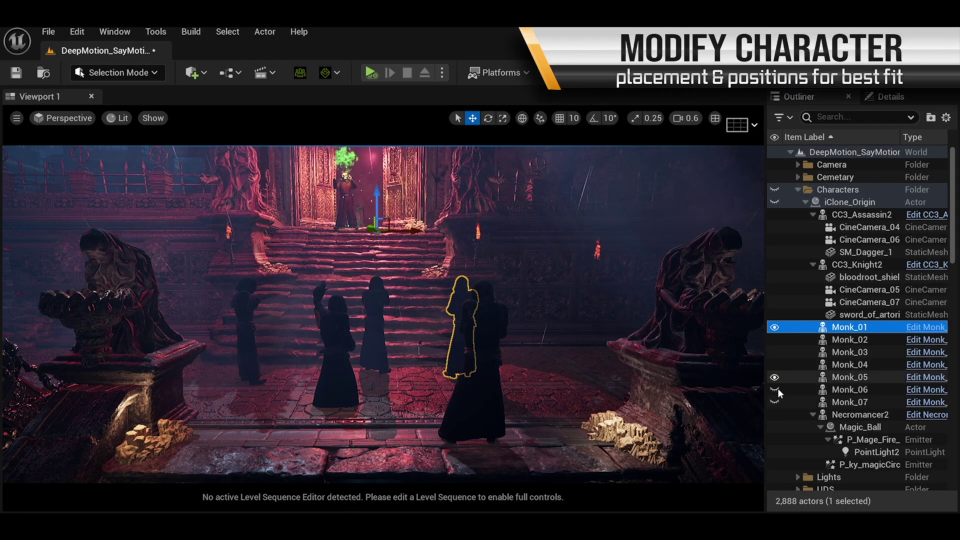
click(775, 390)
click(774, 402)
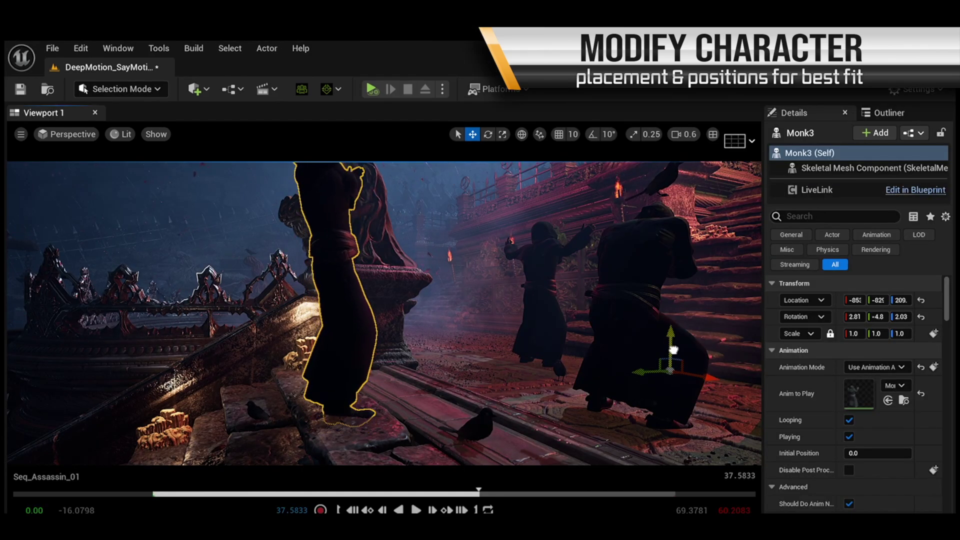
Nudge Monk3 along the Y axis to refine its placement on the stone ground and check it from another angle
drag(673, 350, 676, 345)
right_drag(677, 341, 761, 328)
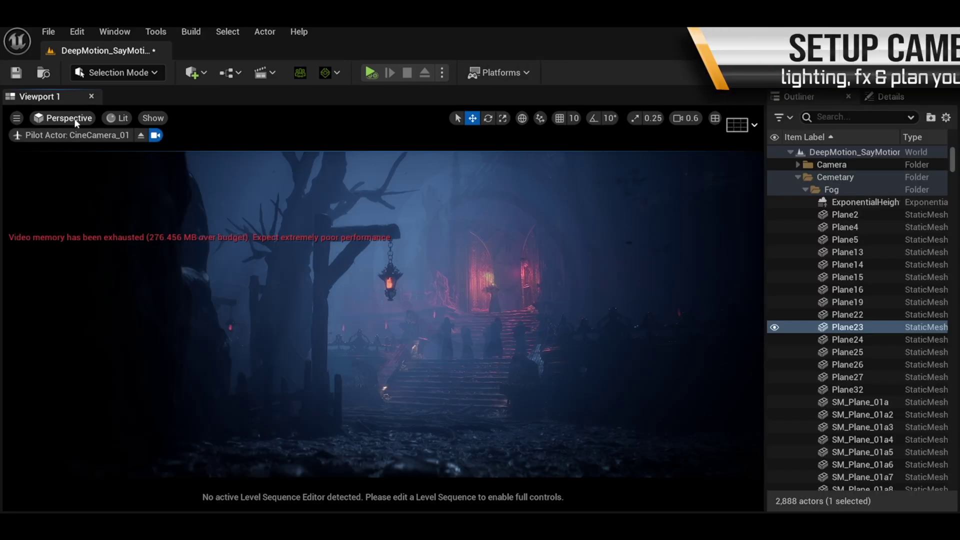
View the scene through CineCamera_02 and CineCamera_03 to check the planned shots
click(75, 119)
click(96, 276)
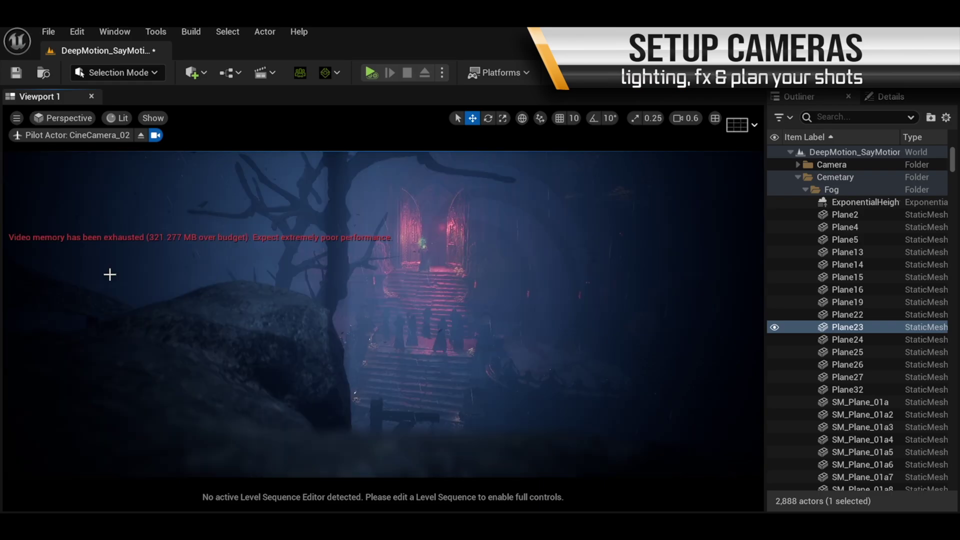
click(74, 120)
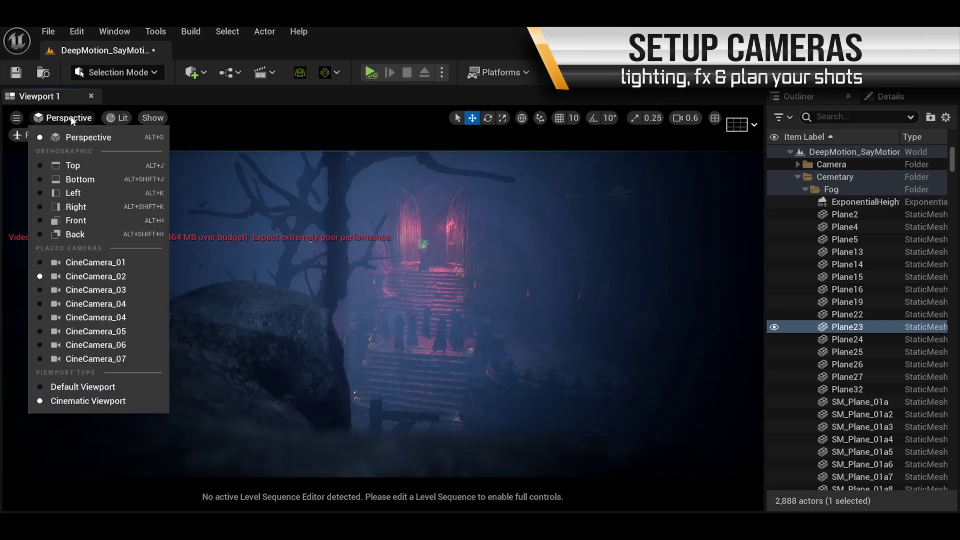
click(60, 295)
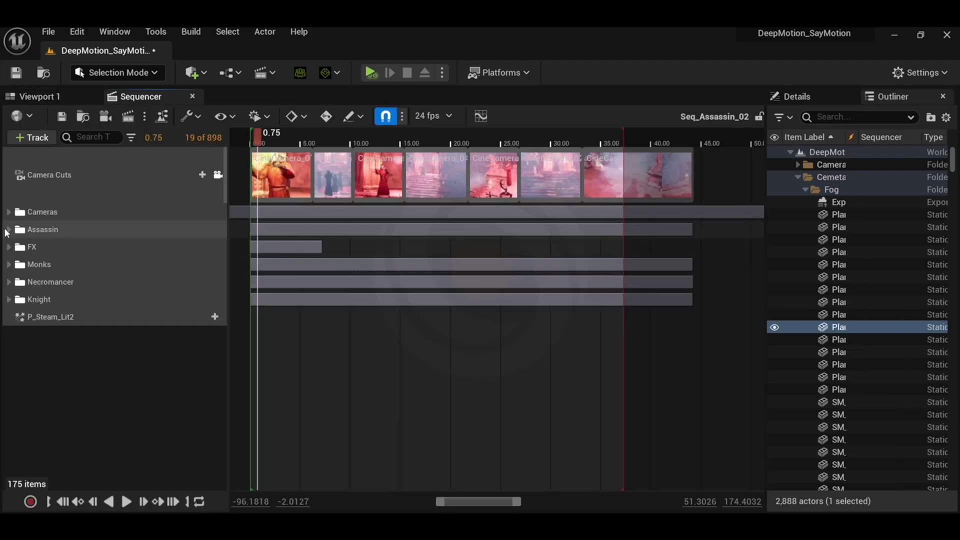
Expand the Assassin, Monks, Necromancer and Knight folders of Seq_Assassin_02 and review the characters' animation tracks
click(8, 229)
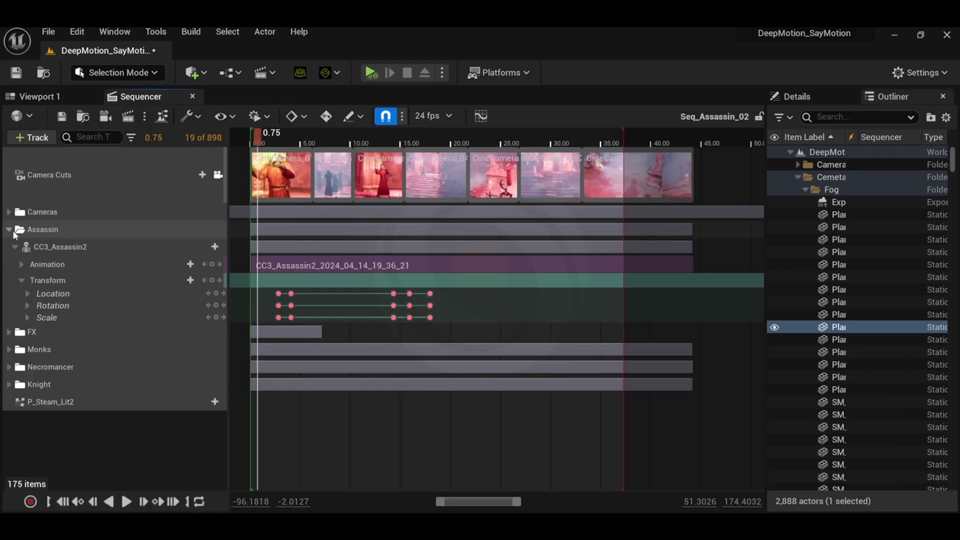
click(286, 267)
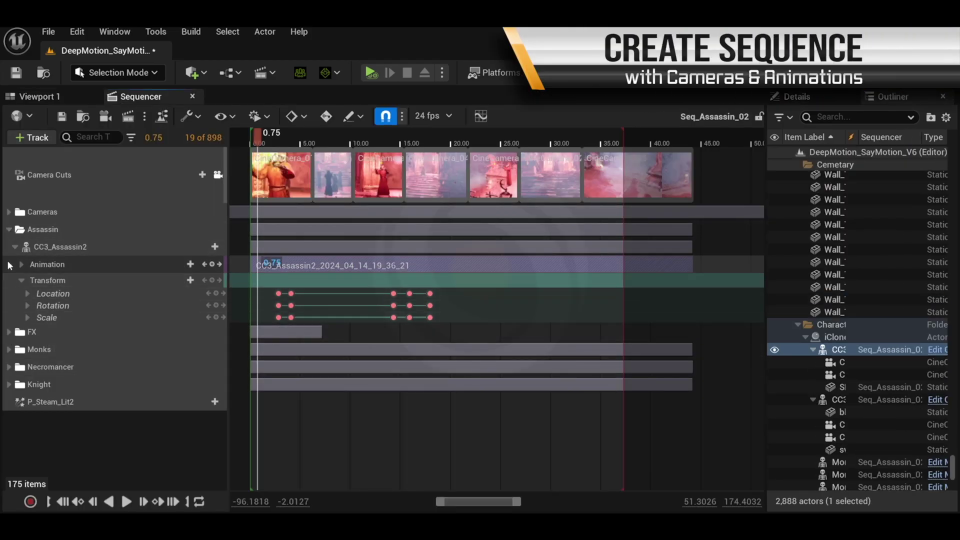
click(9, 349)
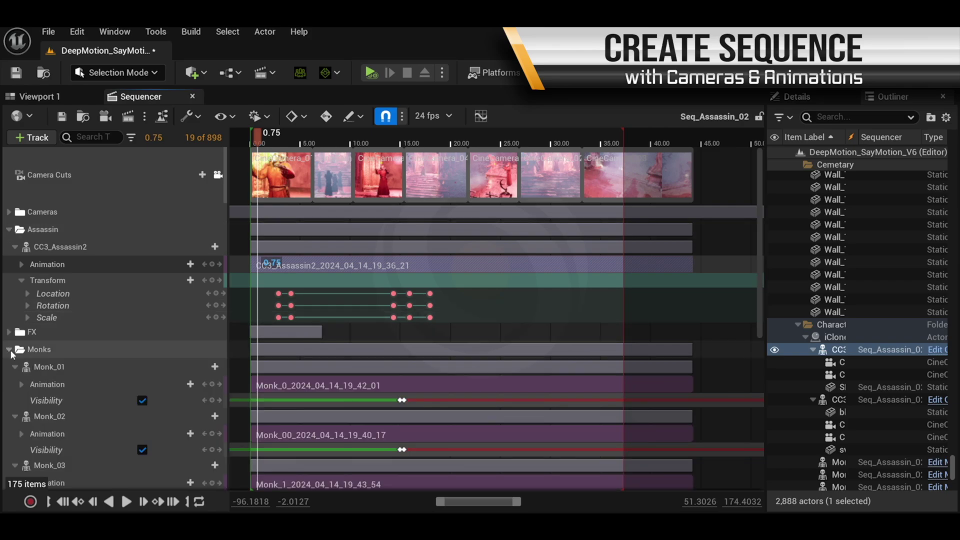
scroll(11, 352, down, 10)
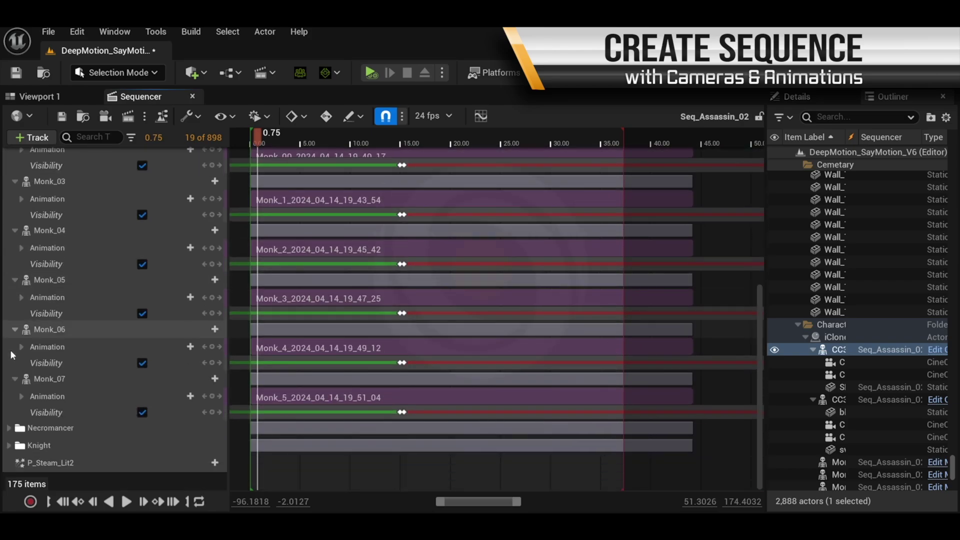
click(9, 428)
scroll(12, 434, down, 2)
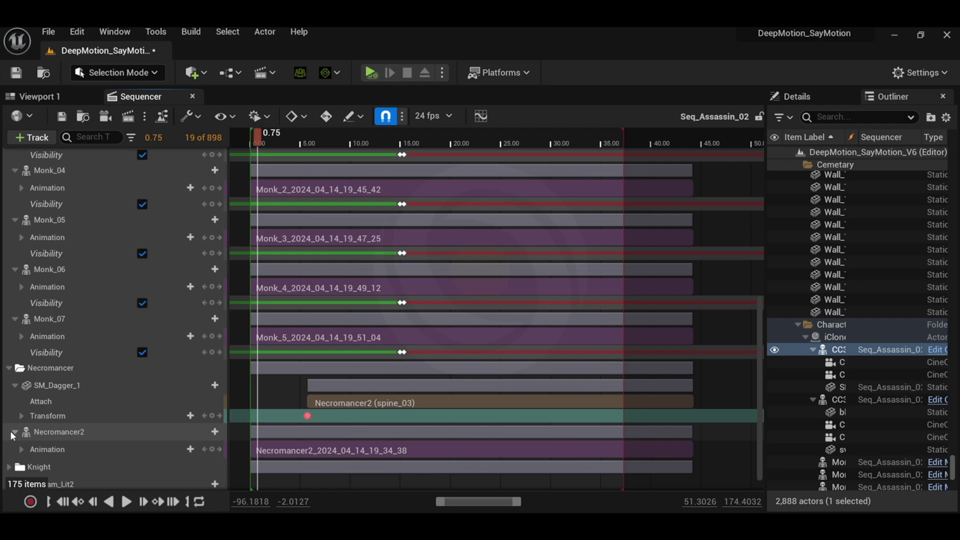
scroll(12, 436, down, 1)
click(9, 445)
scroll(20, 439, down, 2)
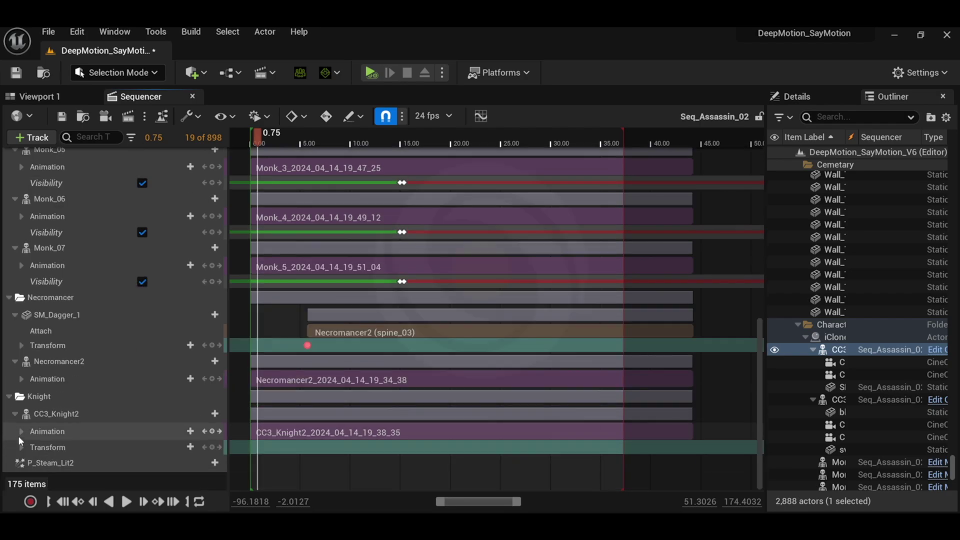